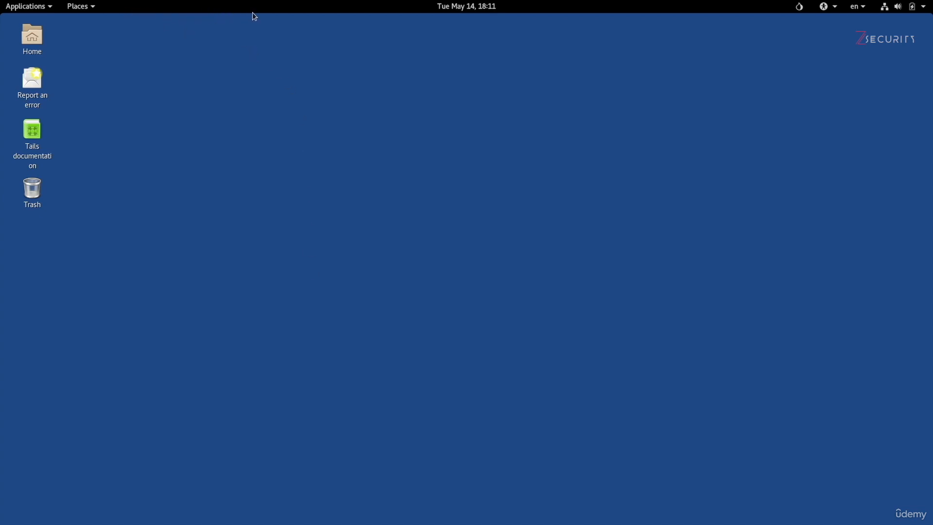
# - Examine the programs offered in the application categories, including Favorites, Accessories, Graphics, Internet, Office, Sound & Video and Tails
pyautogui.click(31, 11)
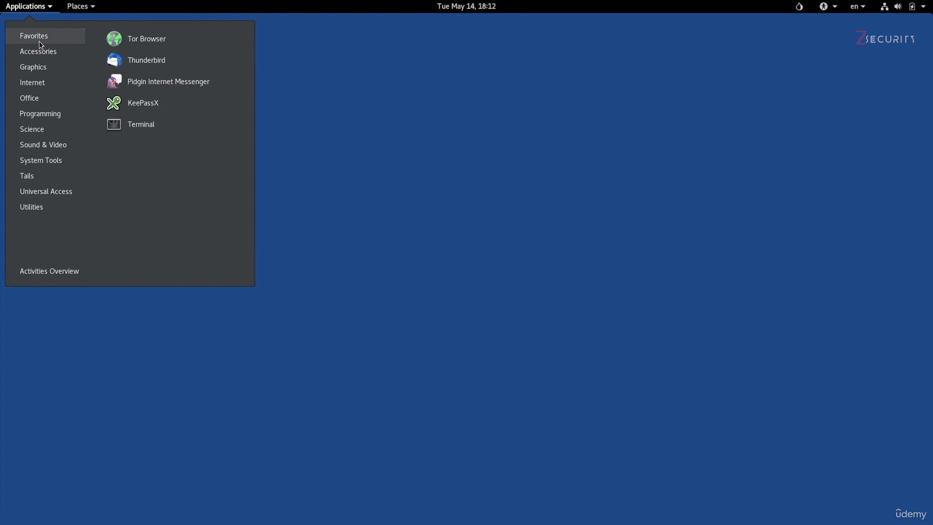
pyautogui.moveTo(54, 210)
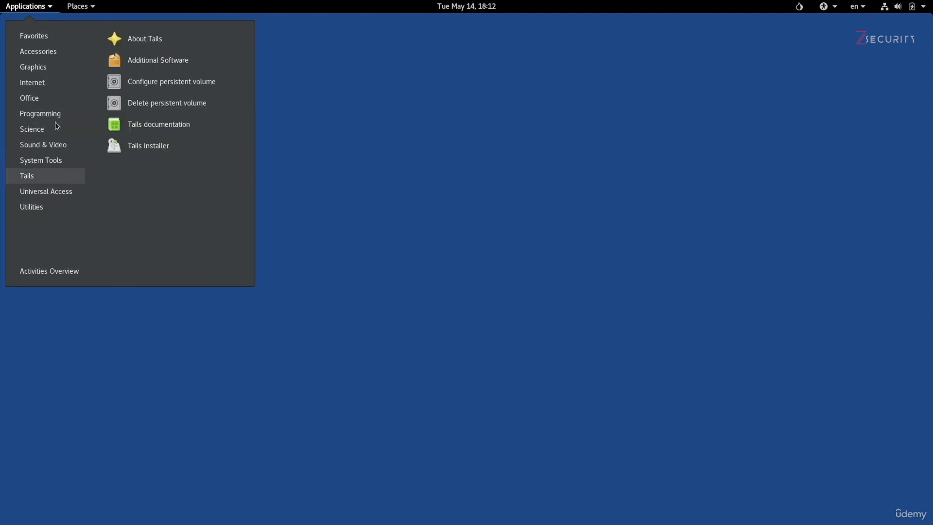
pyautogui.moveTo(51, 64)
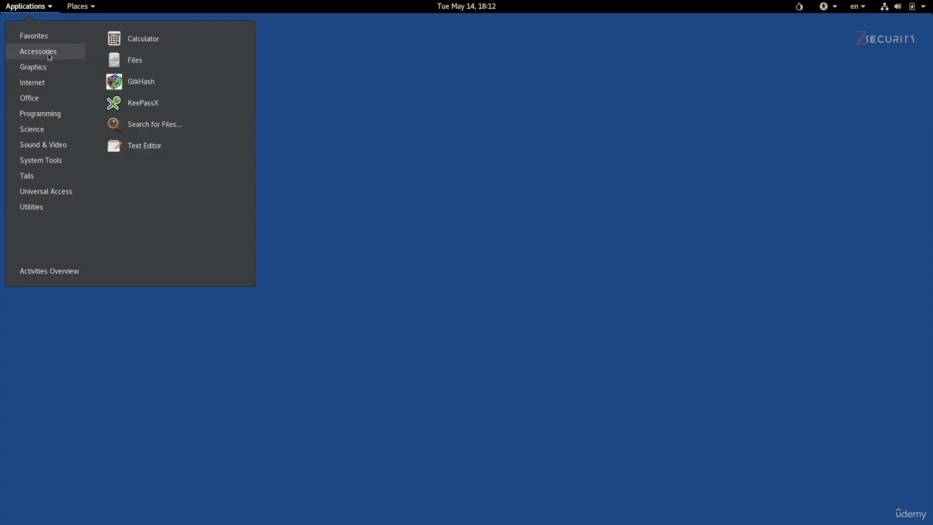
pyautogui.moveTo(48, 39)
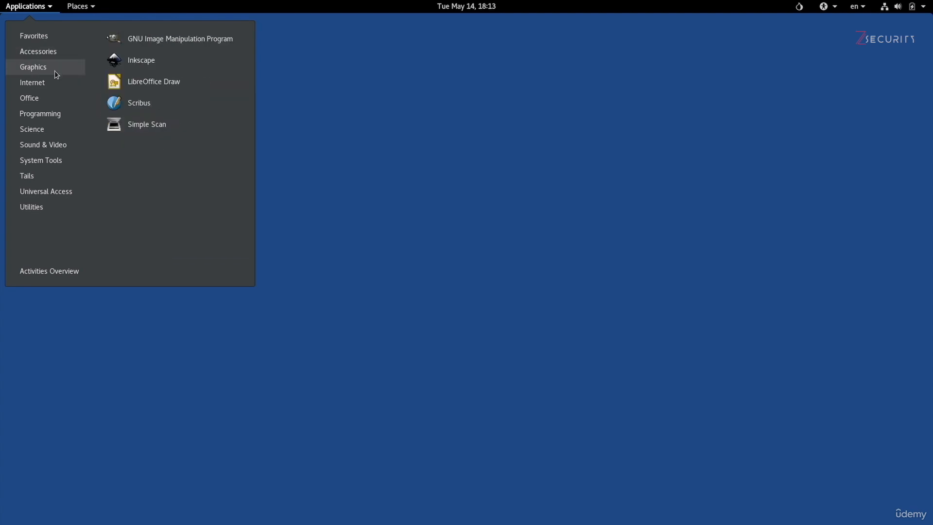
pyautogui.moveTo(56, 81)
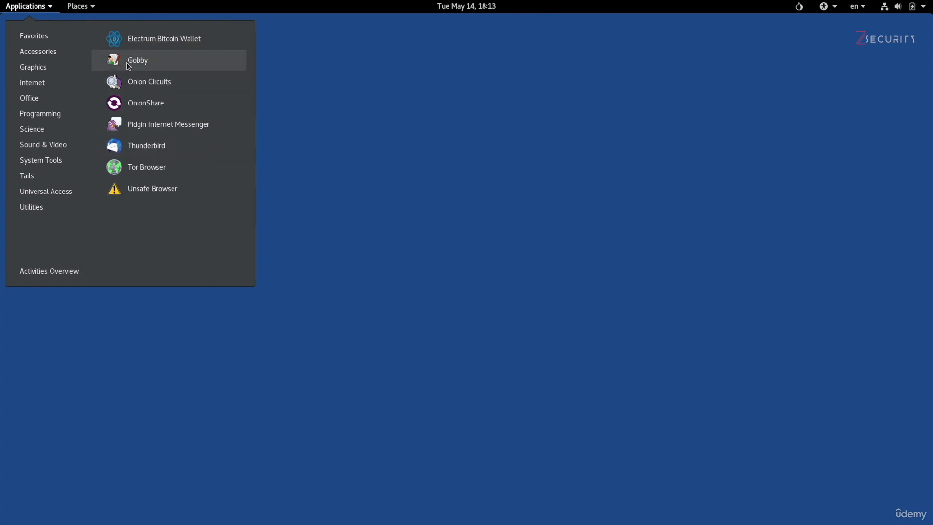
pyautogui.moveTo(77, 97)
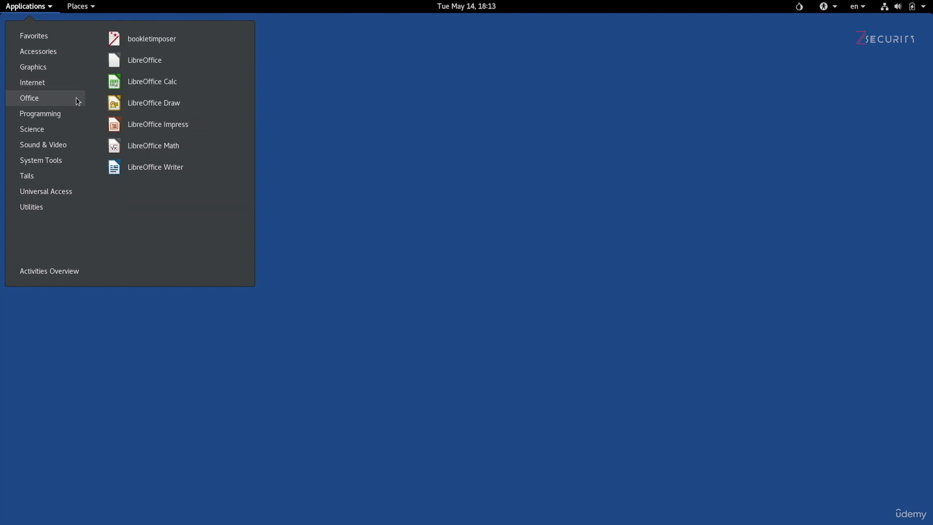
pyautogui.moveTo(67, 146)
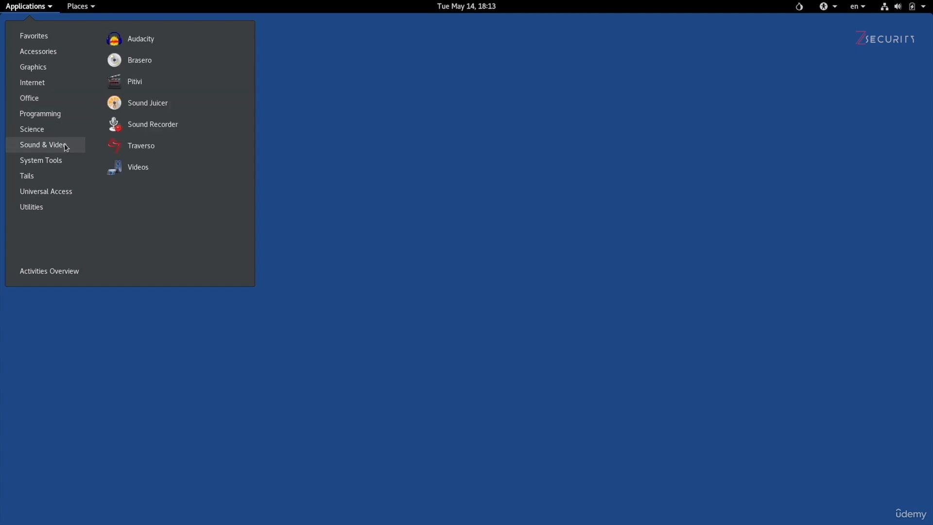
pyautogui.moveTo(51, 190)
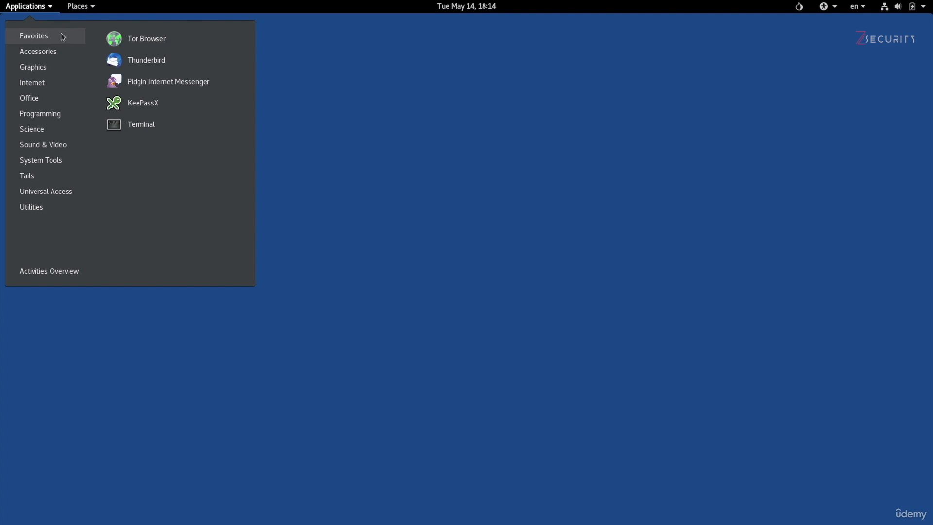
# - Open the Home folder in a file manager window
pyautogui.click(80, 7)
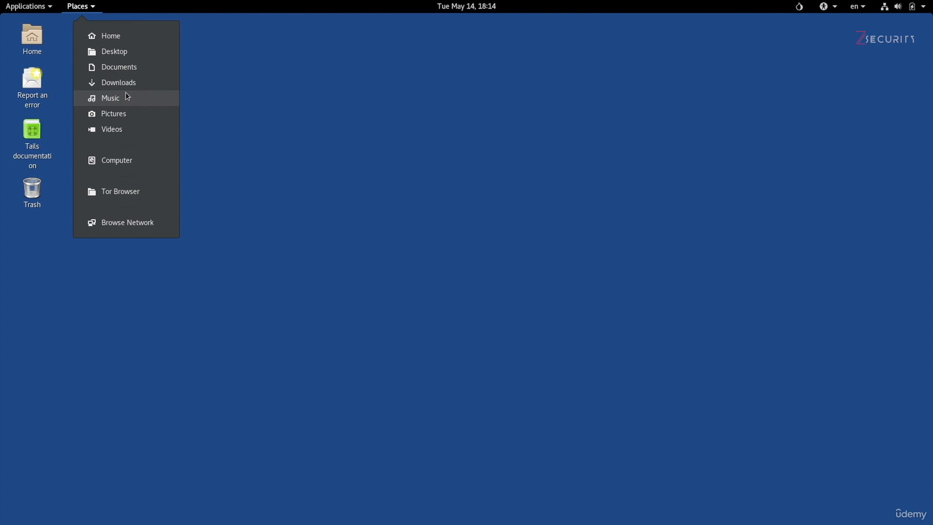
pyautogui.click(124, 39)
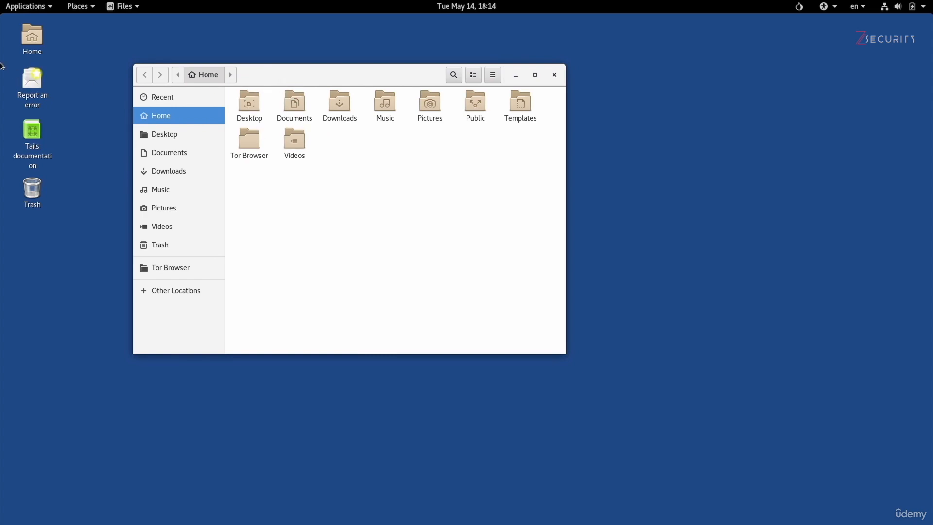
pyautogui.click(30, 40)
pyautogui.click(30, 41)
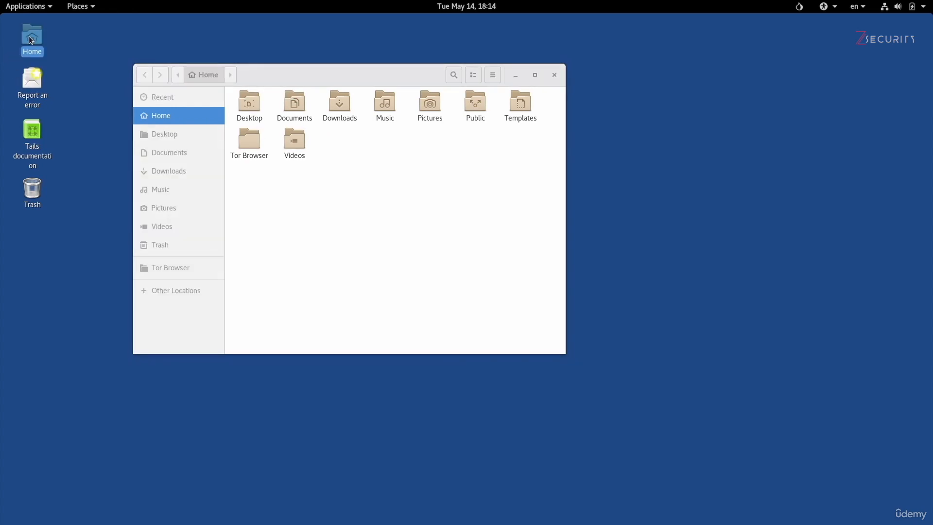
pyautogui.click(333, 177)
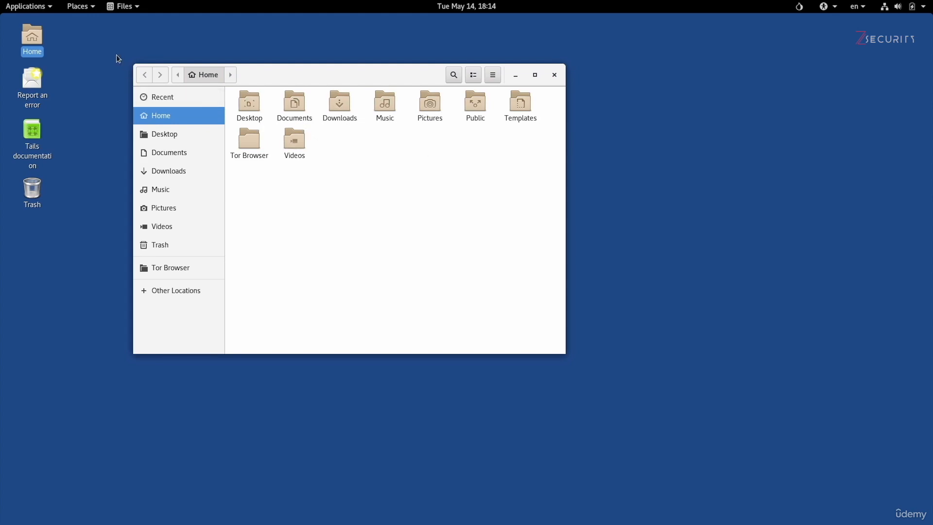
# - View the Documents folder from the Home window, return to Home and check the actions available for its empty area
pyautogui.click(77, 7)
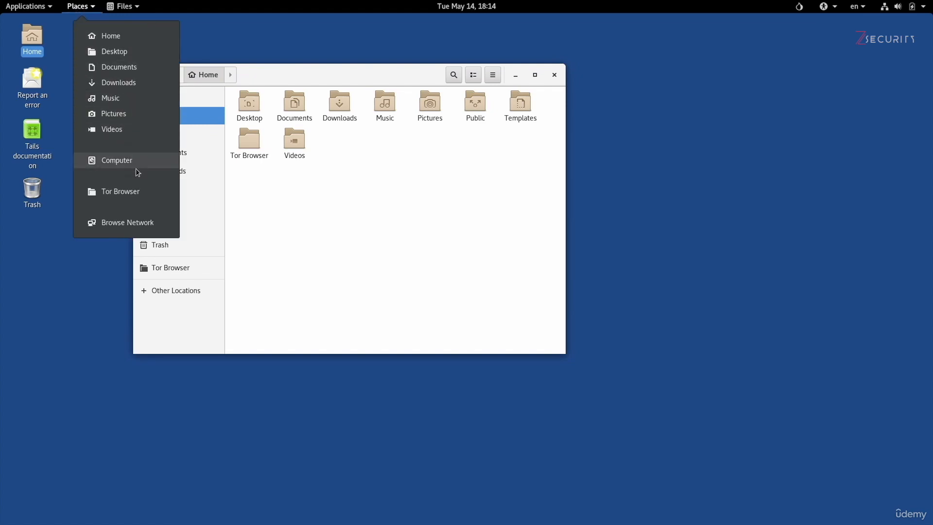
pyautogui.click(459, 229)
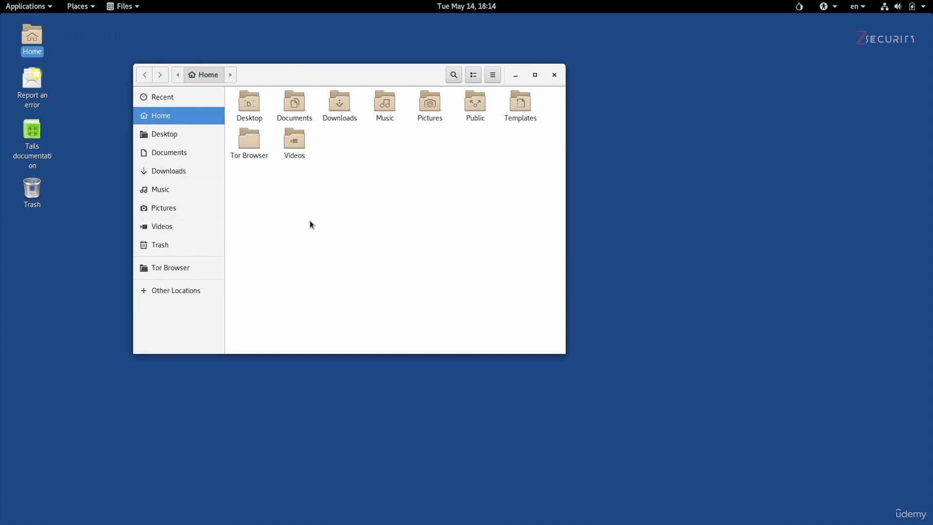
pyautogui.doubleClick(295, 103)
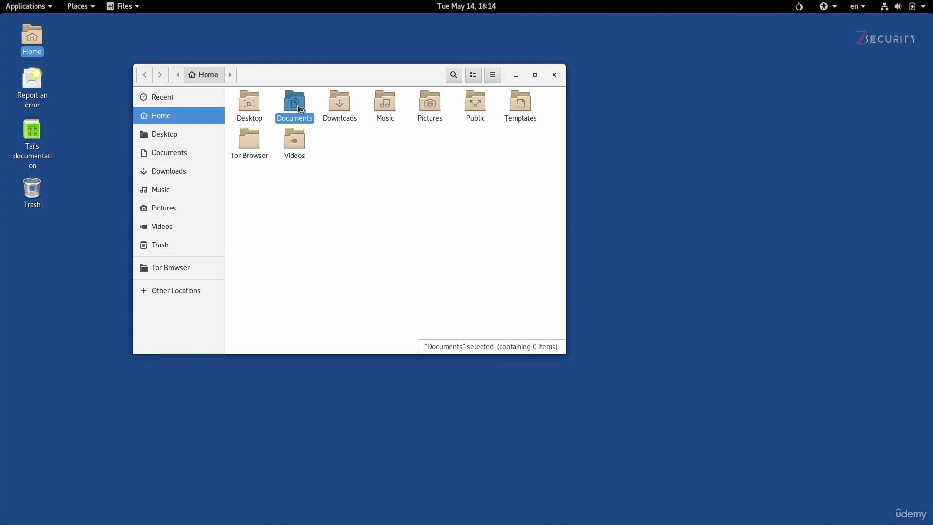
pyautogui.click(216, 78)
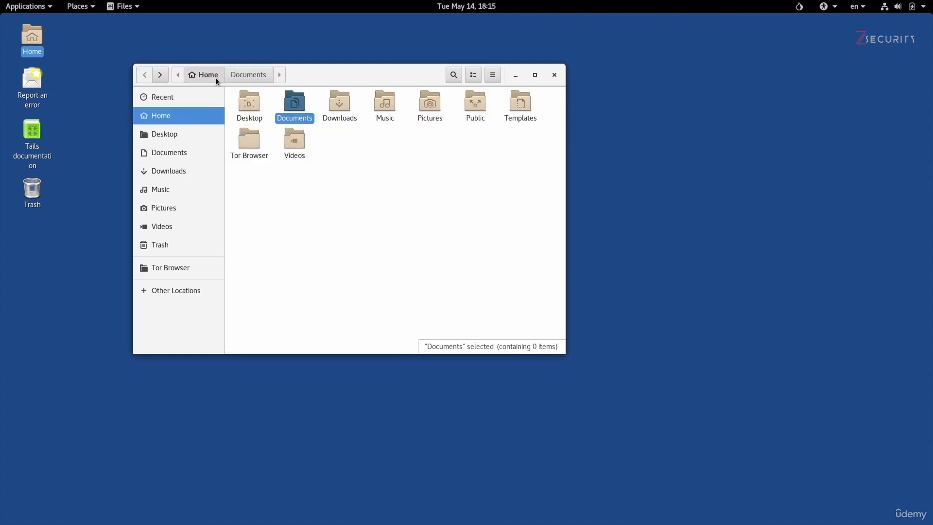
pyautogui.rightClick(455, 186)
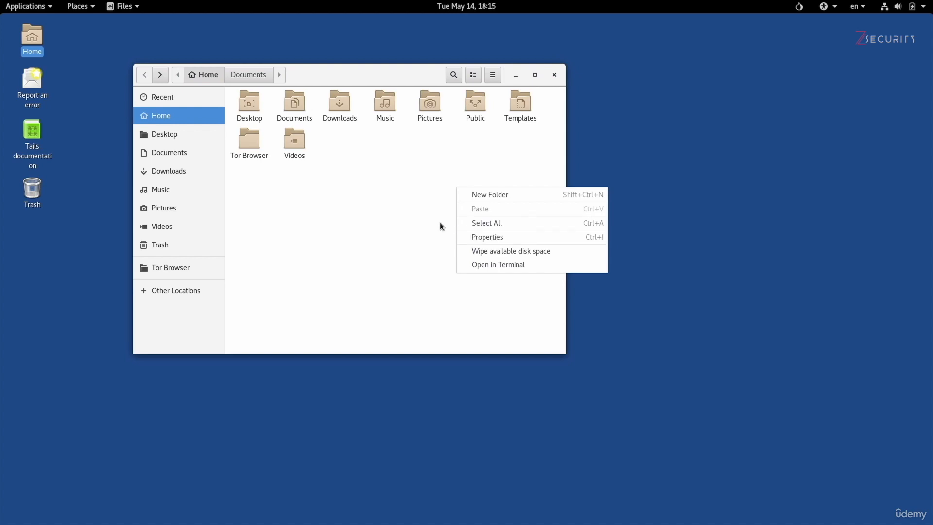
pyautogui.click(405, 222)
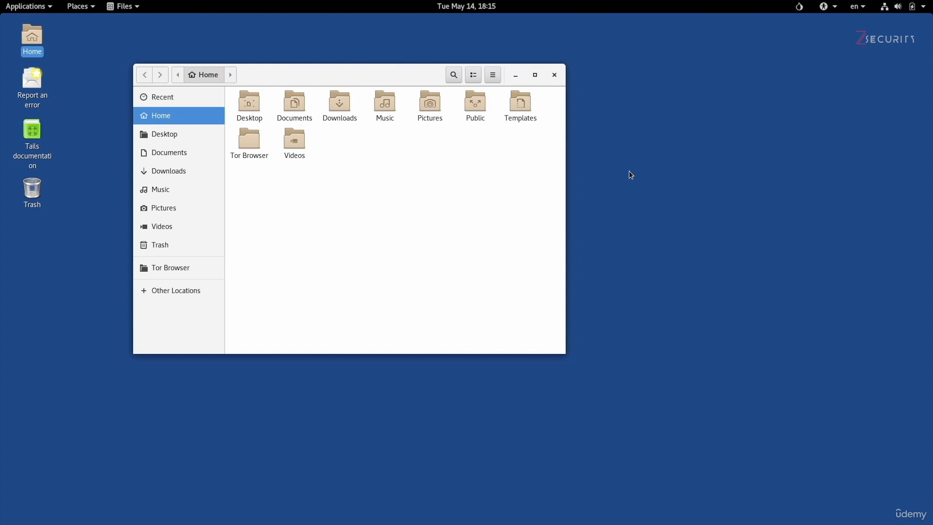
# - Open the Documents folder in a second file manager window and move it so it partly overlaps the Home window
pyautogui.click(77, 7)
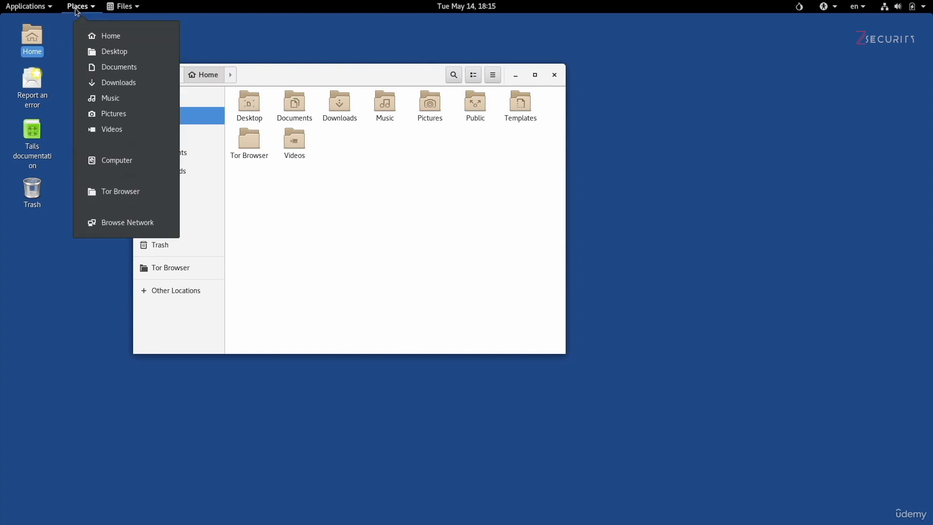
pyautogui.click(103, 74)
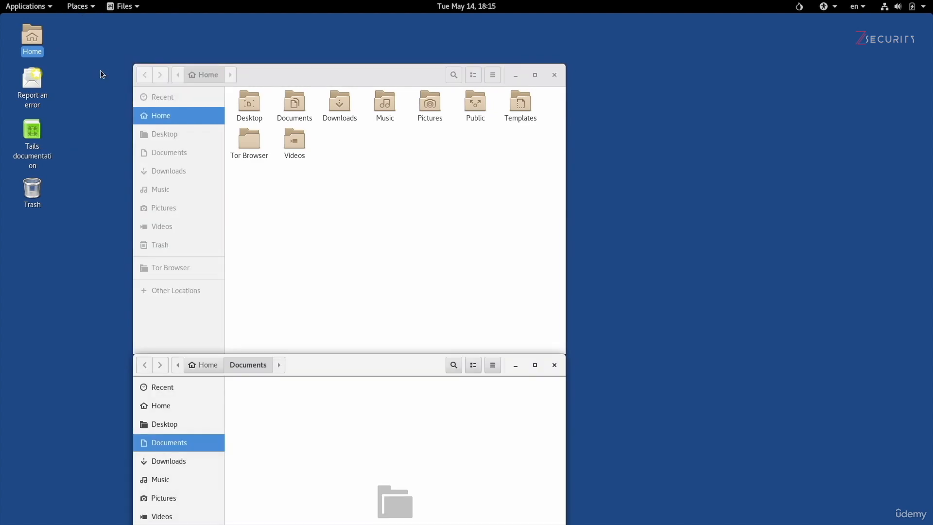
pyautogui.moveTo(400, 356); pyautogui.dragTo(632, 170)
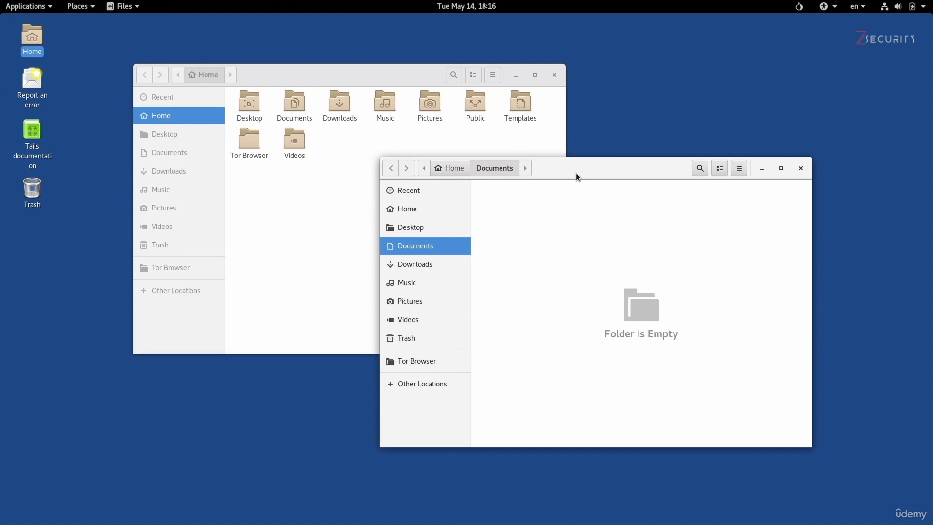
# - Switch to the empty second workspace and open the Music folder there
pyautogui.hotkey('ctrl', 'alt', 'Down')
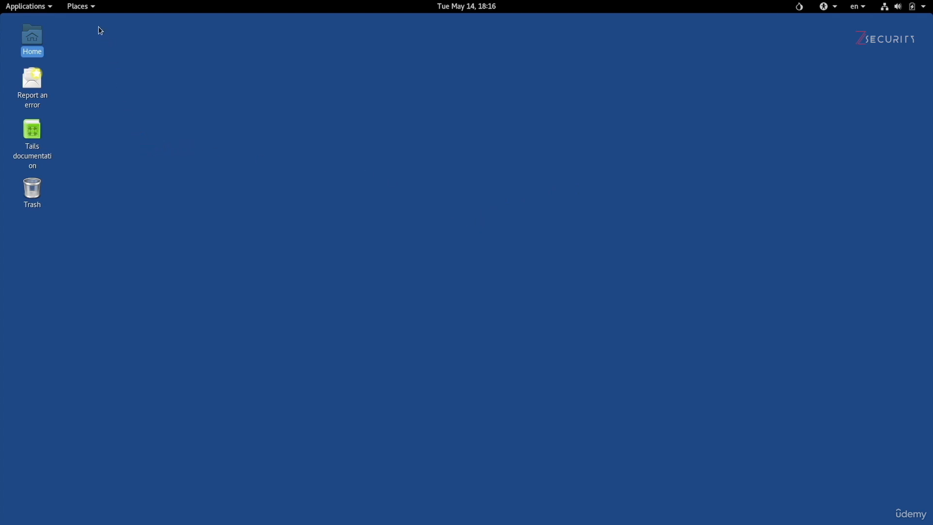
pyautogui.click(80, 8)
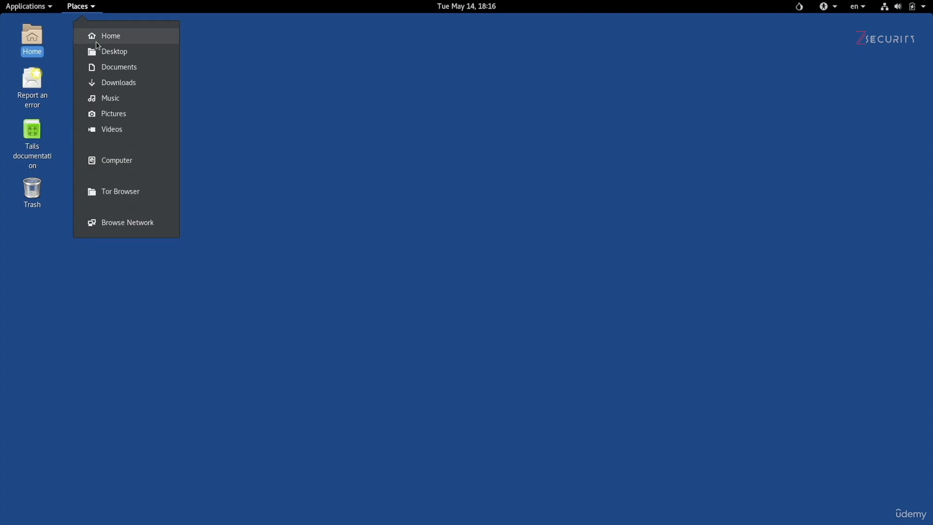
pyautogui.click(124, 99)
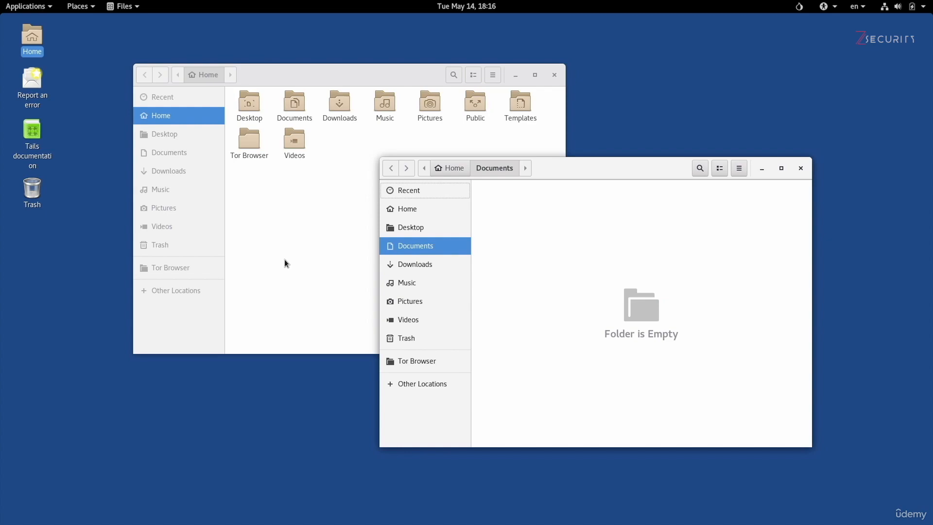
# - Show the activities overview and inspect the windows on each of the three workspaces, ending on the first one
pyautogui.press('super')
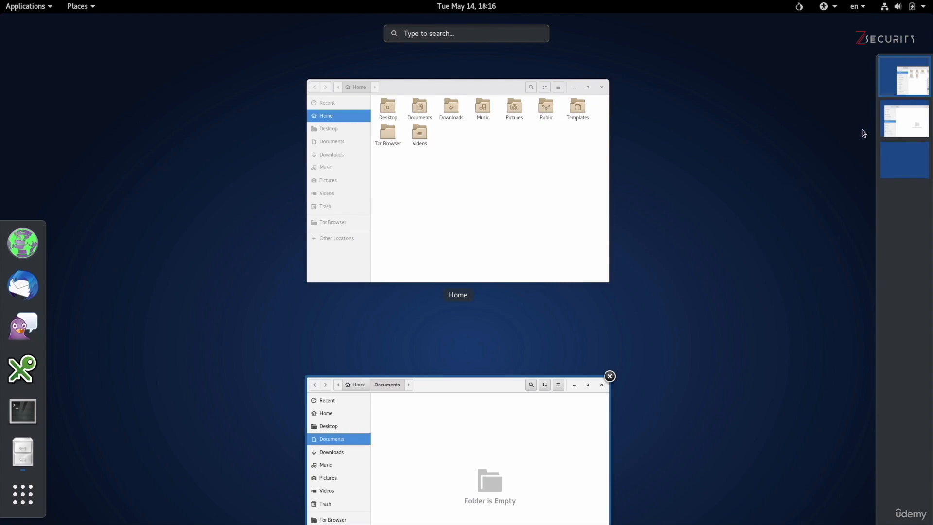
pyautogui.click(907, 124)
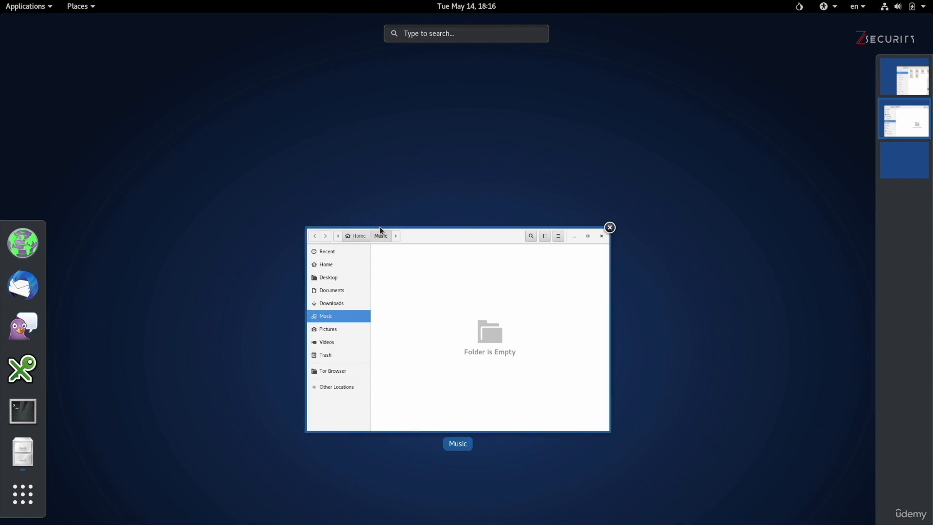
pyautogui.click(908, 83)
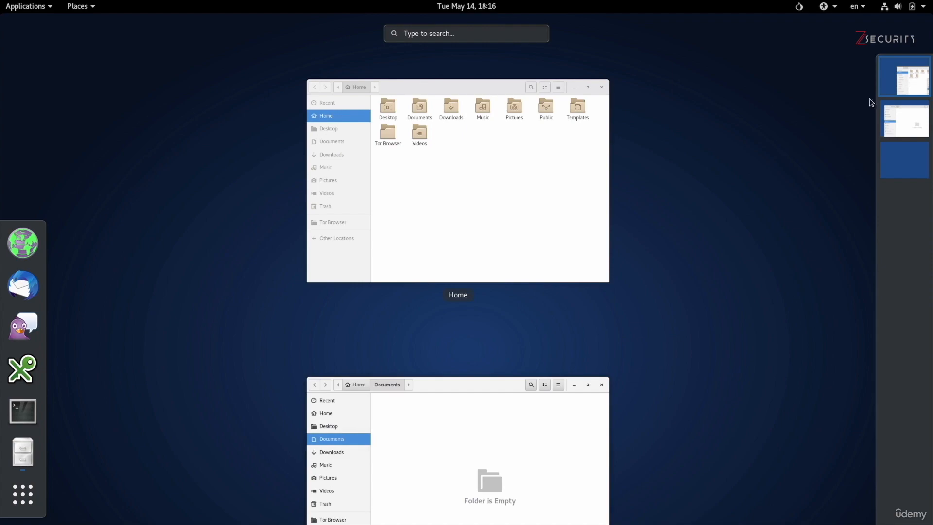
pyautogui.click(905, 165)
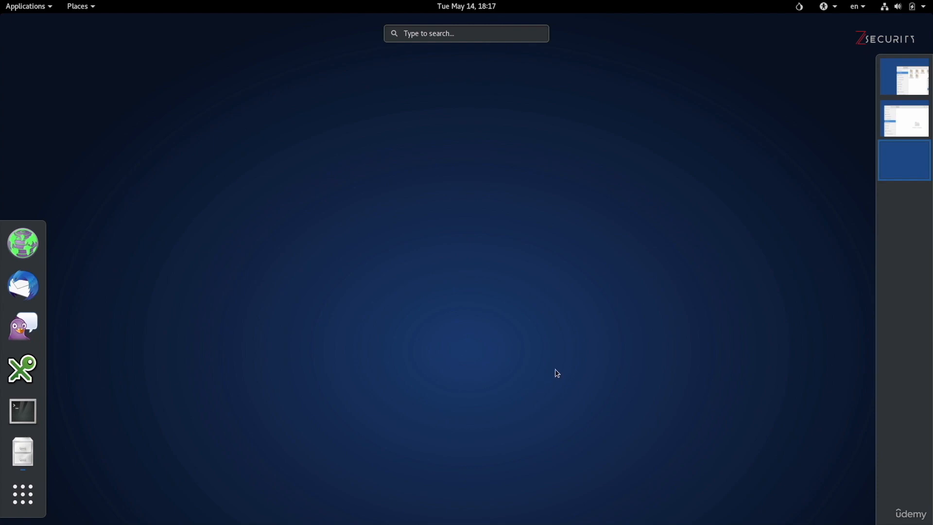
pyautogui.click(892, 129)
pyautogui.click(906, 82)
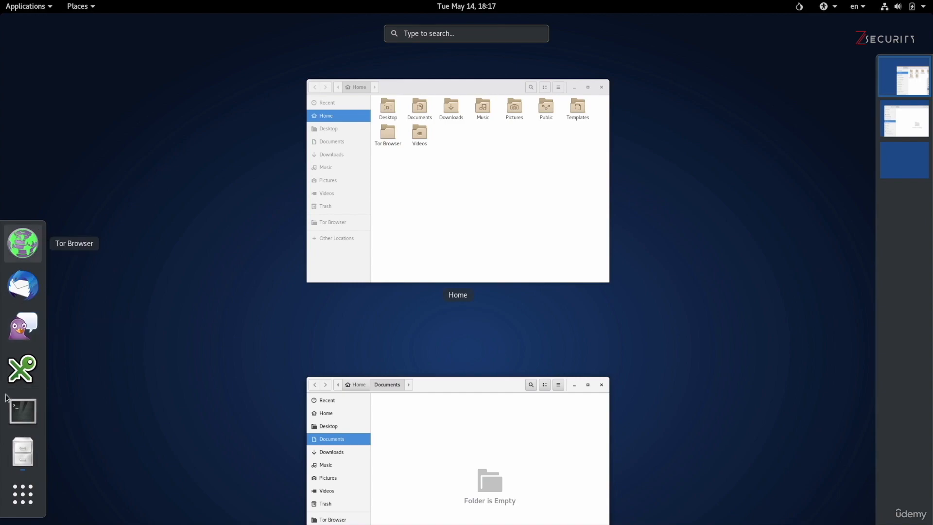
# - Browse all pages of the installed applications grid and return to the first page
pyautogui.click(22, 494)
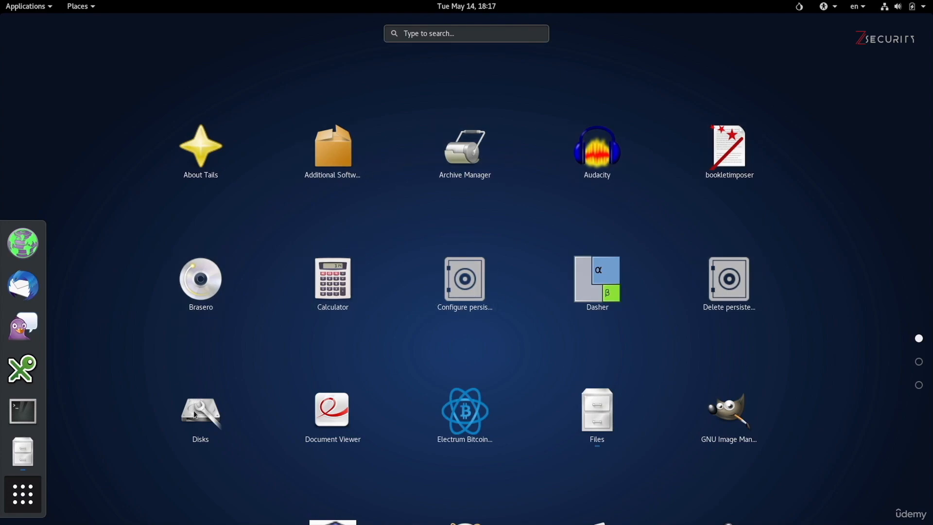
pyautogui.scroll(-2, 739, 398)
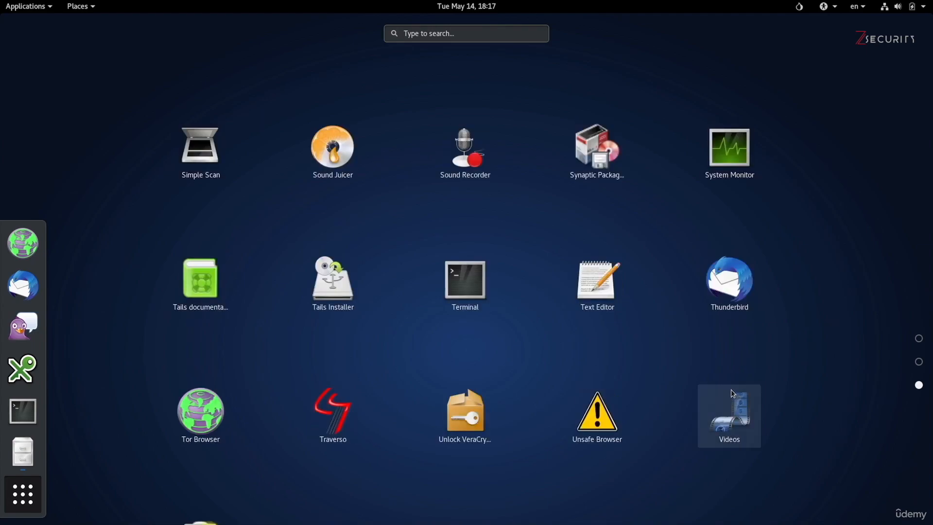
pyautogui.scroll(2, 733, 393)
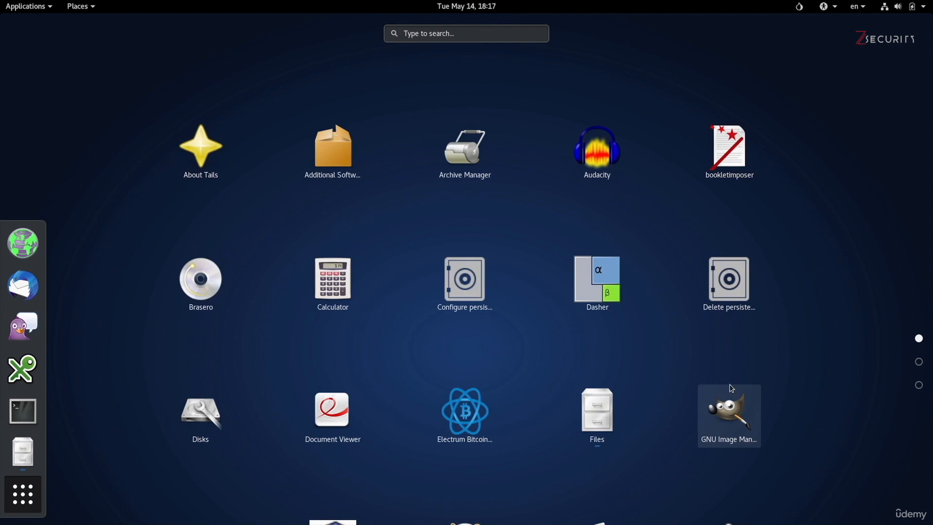
# - Search the applications for "tor", clear the search and return to the desktop with the Home and Documents windows
pyautogui.write('tor')
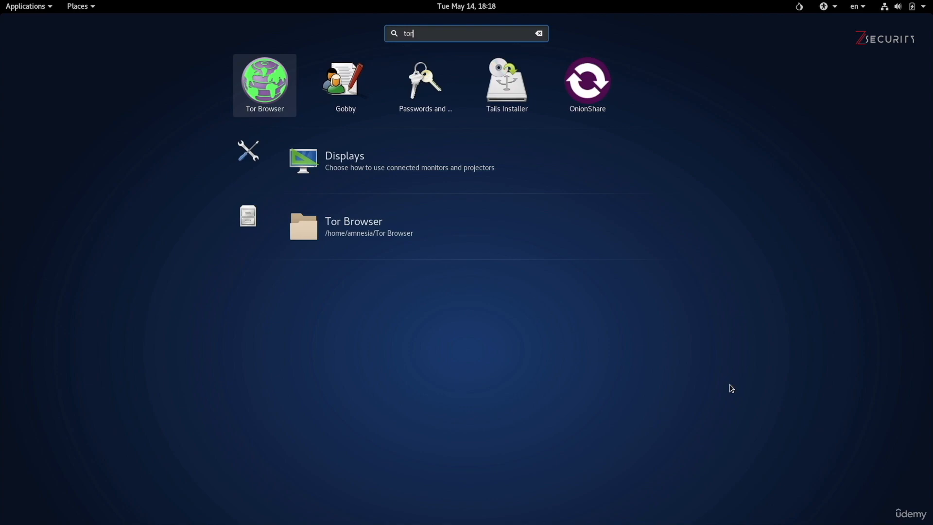
pyautogui.press('Escape')
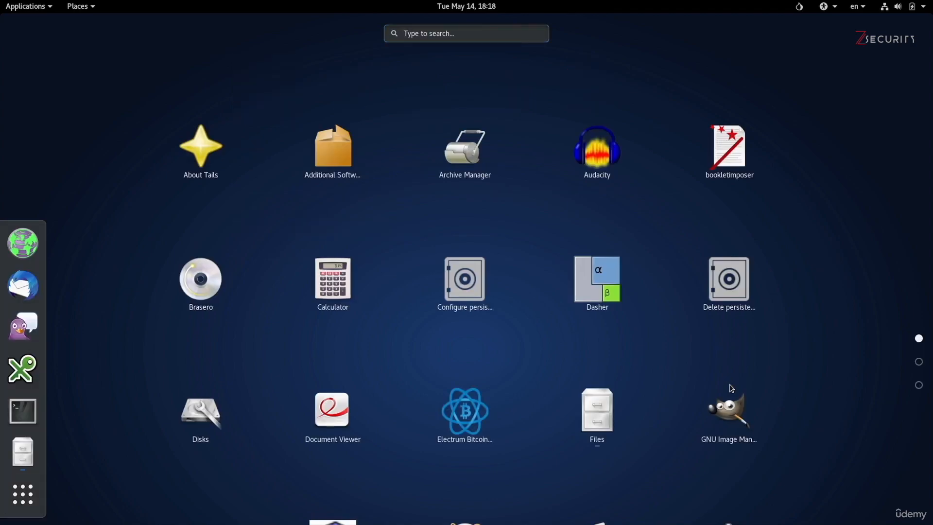
pyautogui.press('Escape')
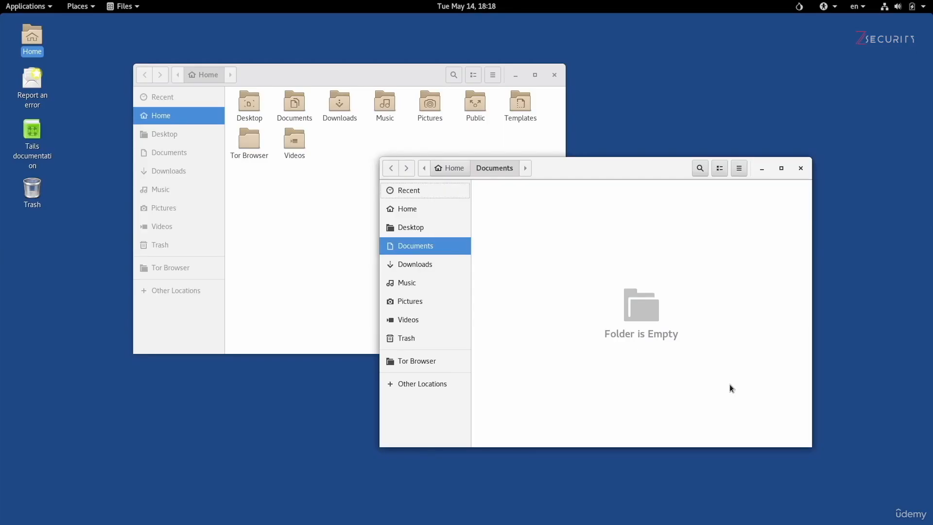